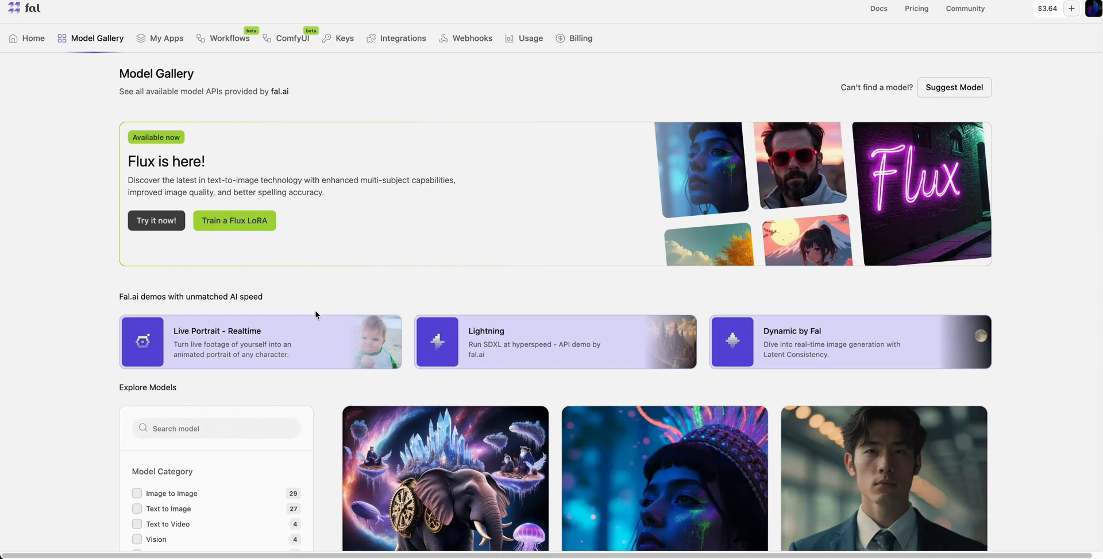
Scroll the Model Gallery to the Flux banner and open the Train a Flux LoRA page.
scroll(315, 313, down, 3)
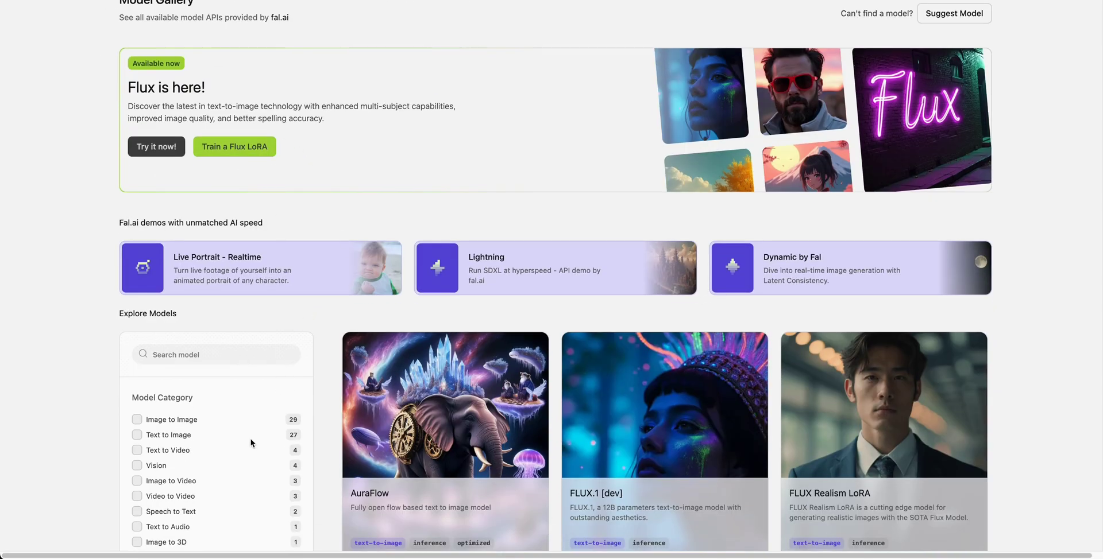
scroll(251, 442, down, 1)
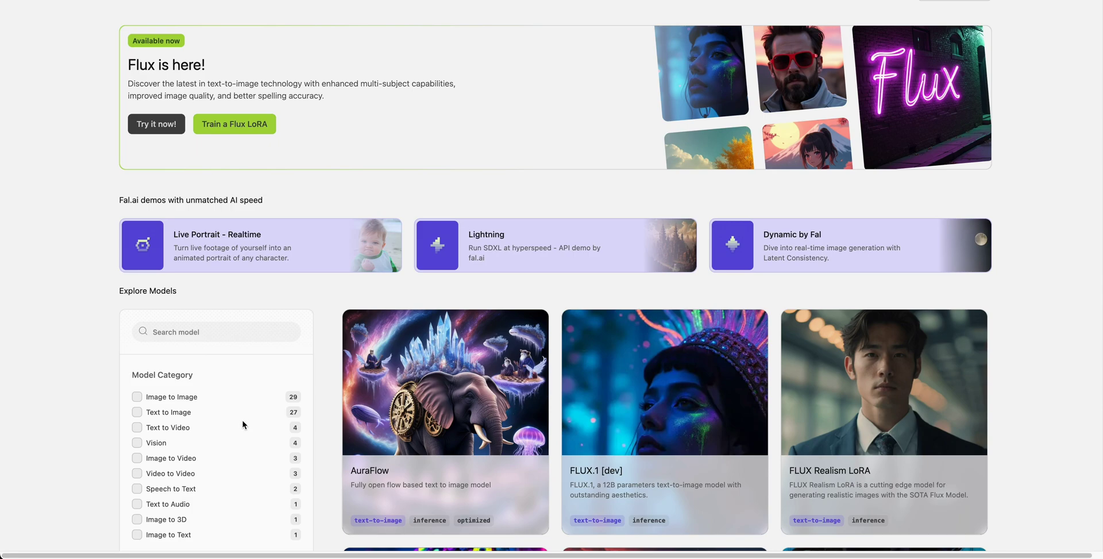
scroll(292, 237, up, 1)
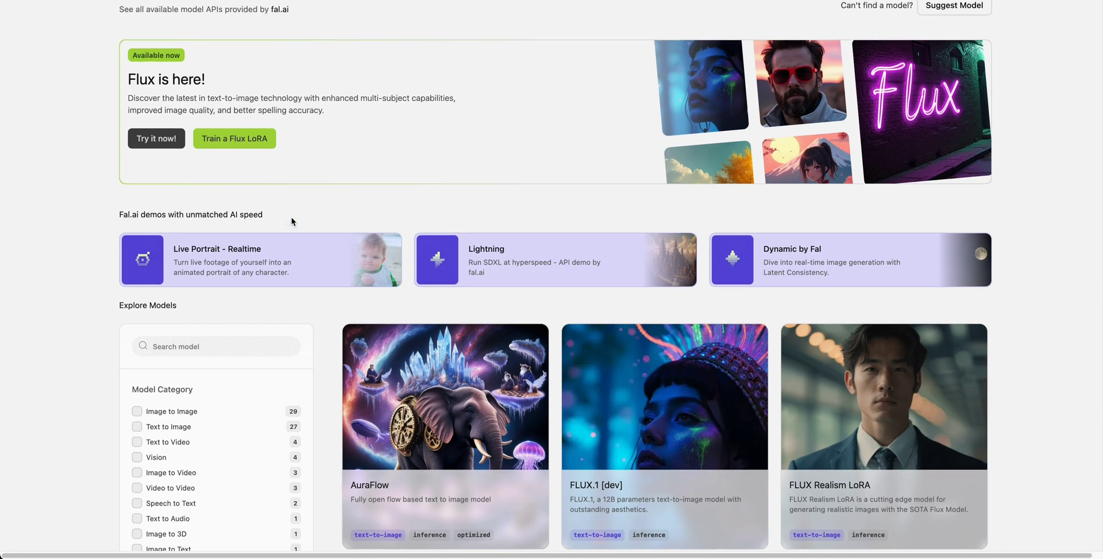
click(262, 168)
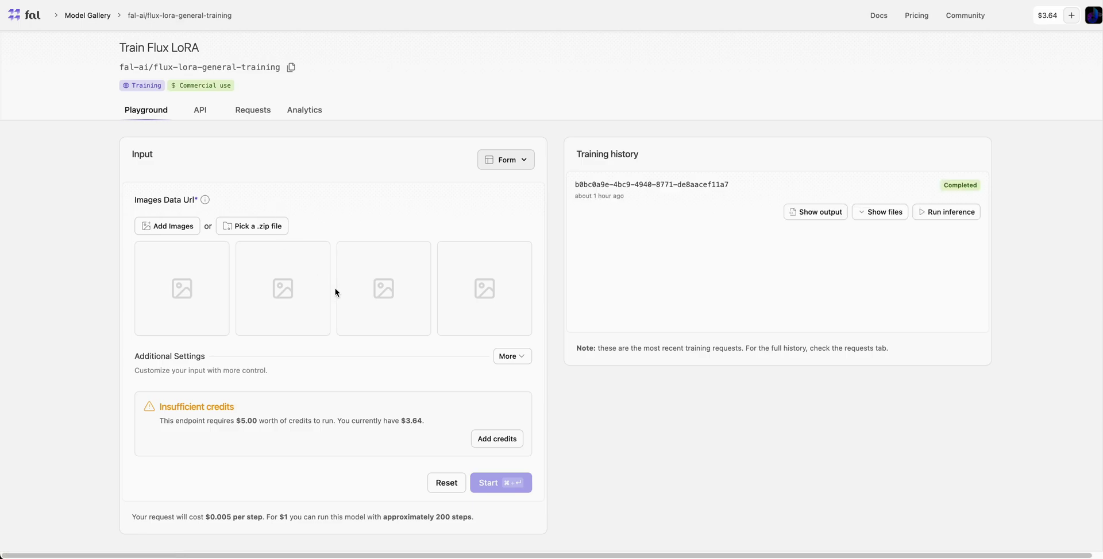
Upload the 12 blue cartoon dog images (972.26 kB) from the Desktop as training data.
click(178, 228)
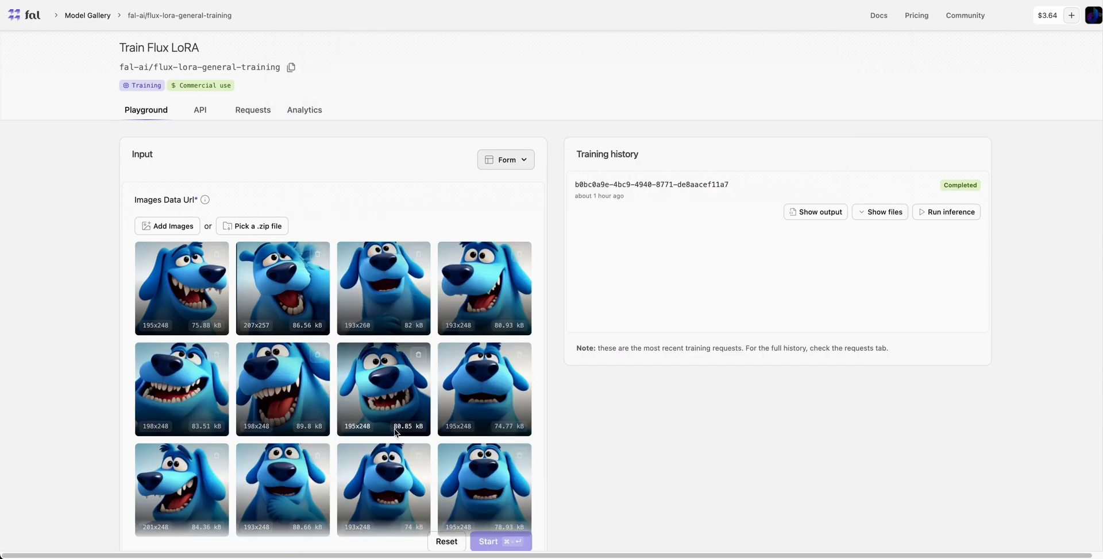
scroll(397, 428, down, 5)
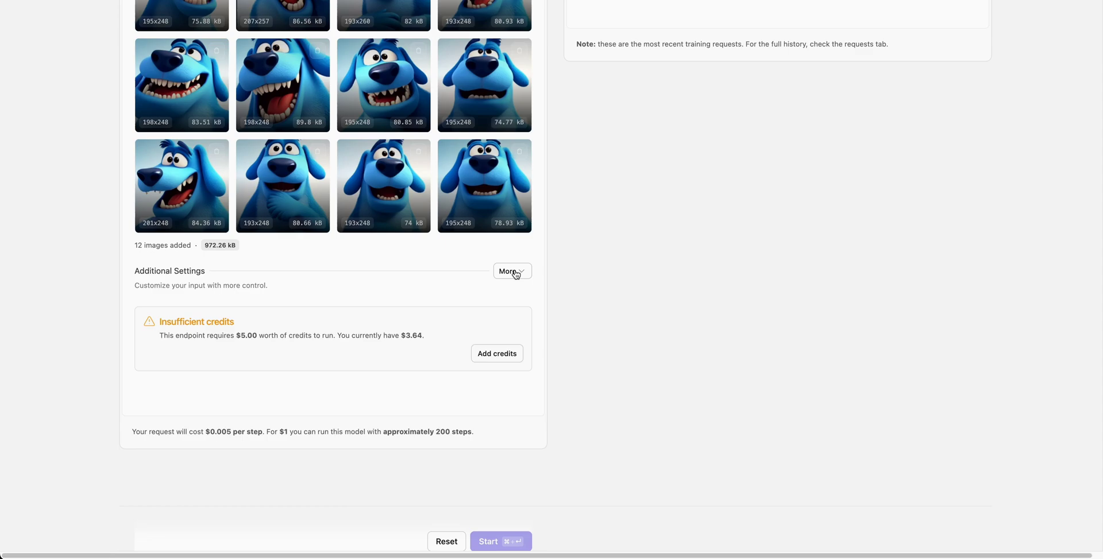
Expand the additional settings and review 1000 steps, rank 16 and learning rate 0.0004.
click(513, 271)
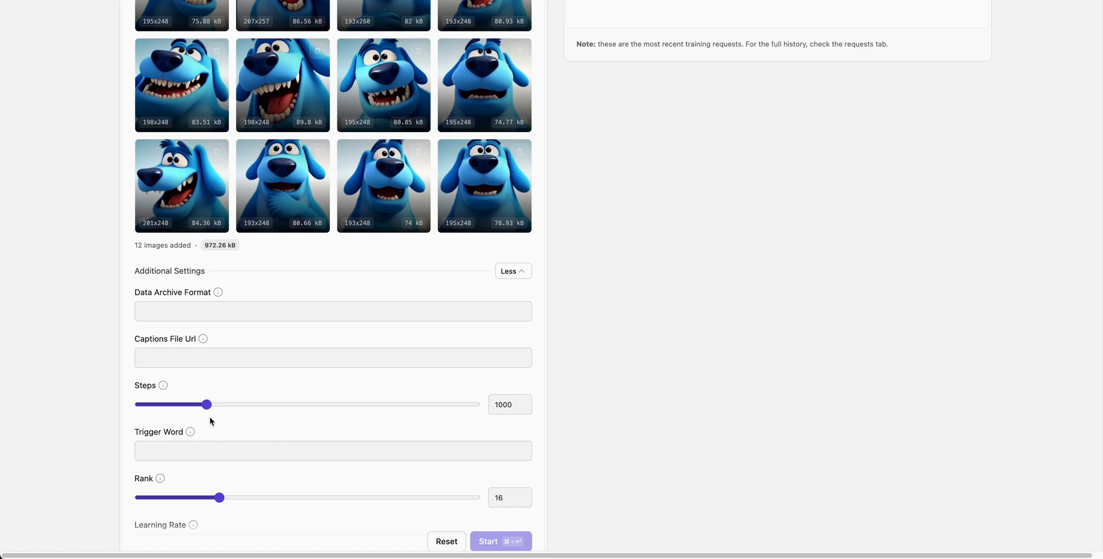
scroll(208, 424, down, 3)
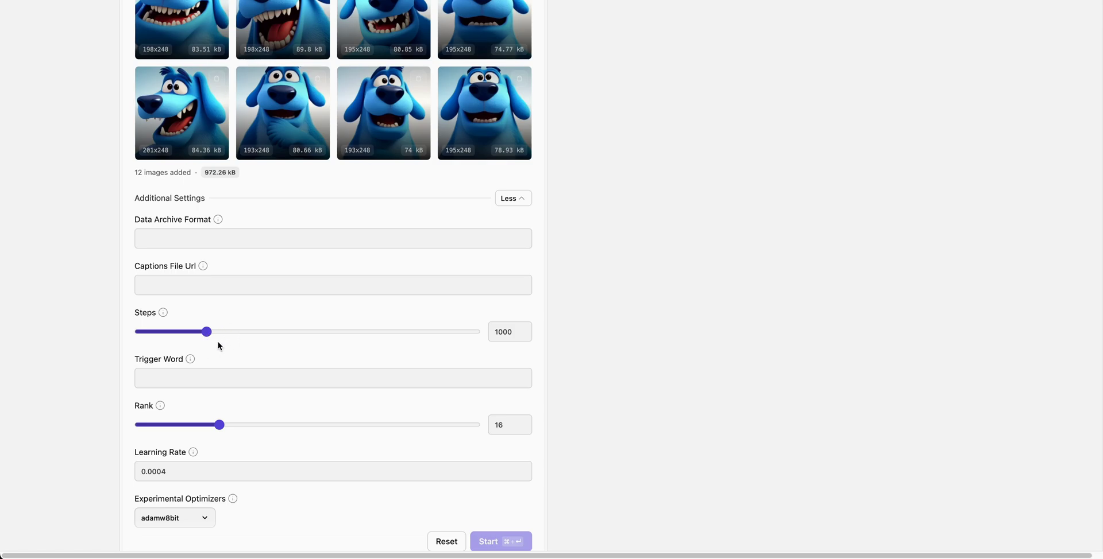
scroll(99, 379, down, 3)
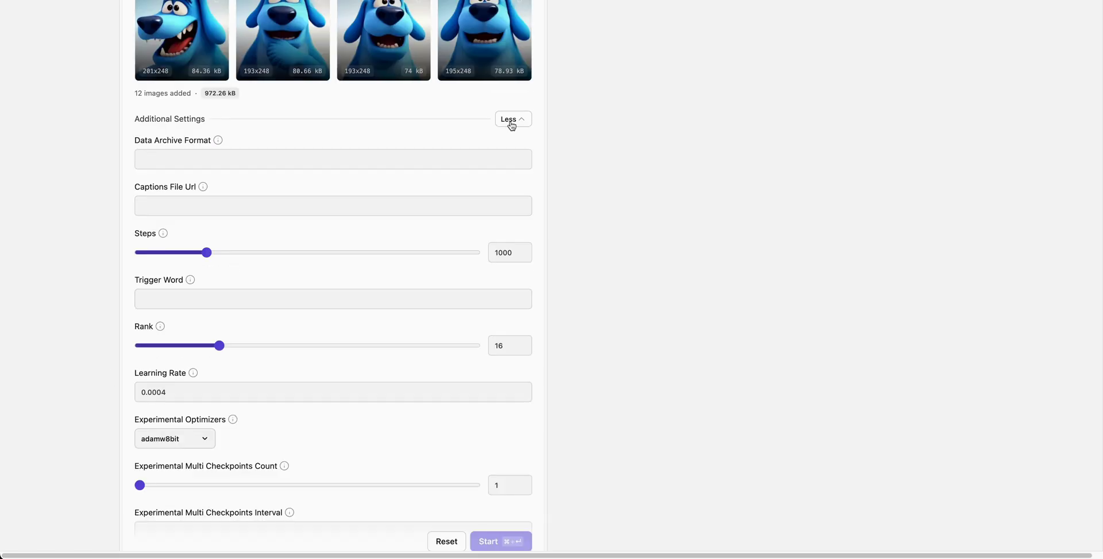
scroll(542, 205, up, 9)
scroll(180, 431, down, 9)
scroll(178, 436, down, 15)
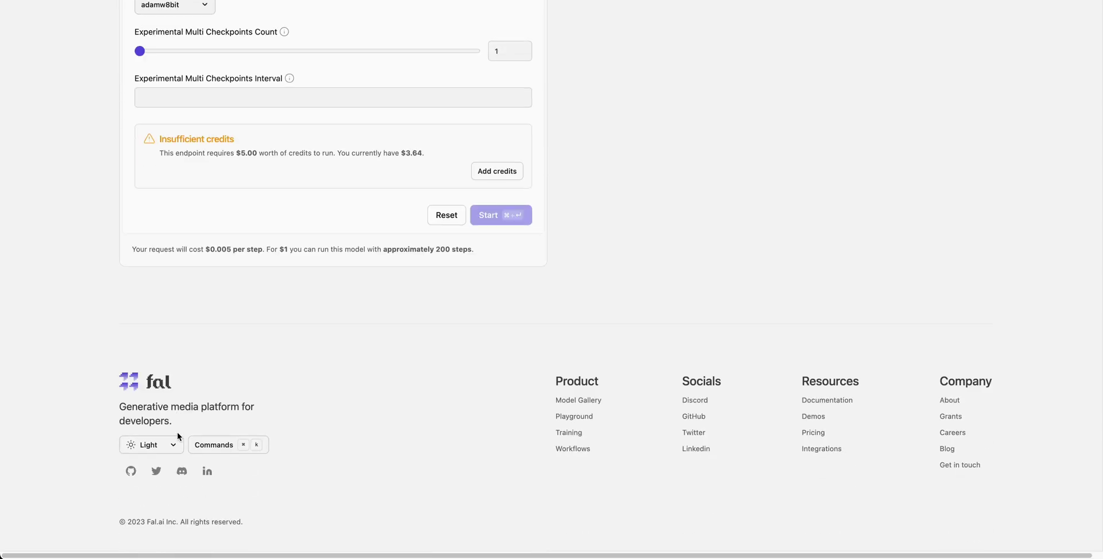
Highlight the cost estimate and the approximately 200 steps note, then return to the top.
double_click(278, 251)
drag(384, 251, 467, 264)
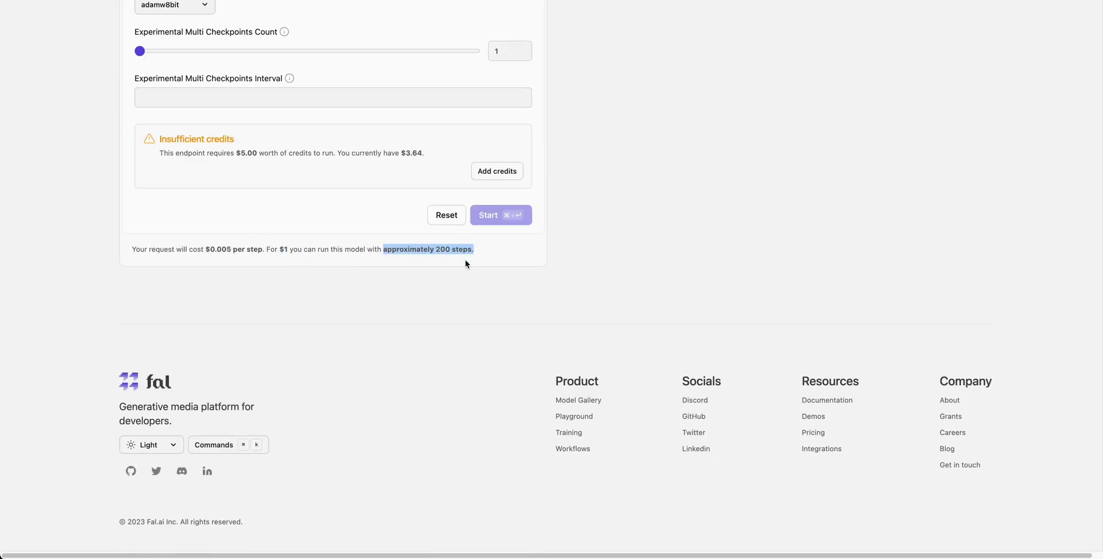
click(336, 240)
scroll(336, 241, up, 5)
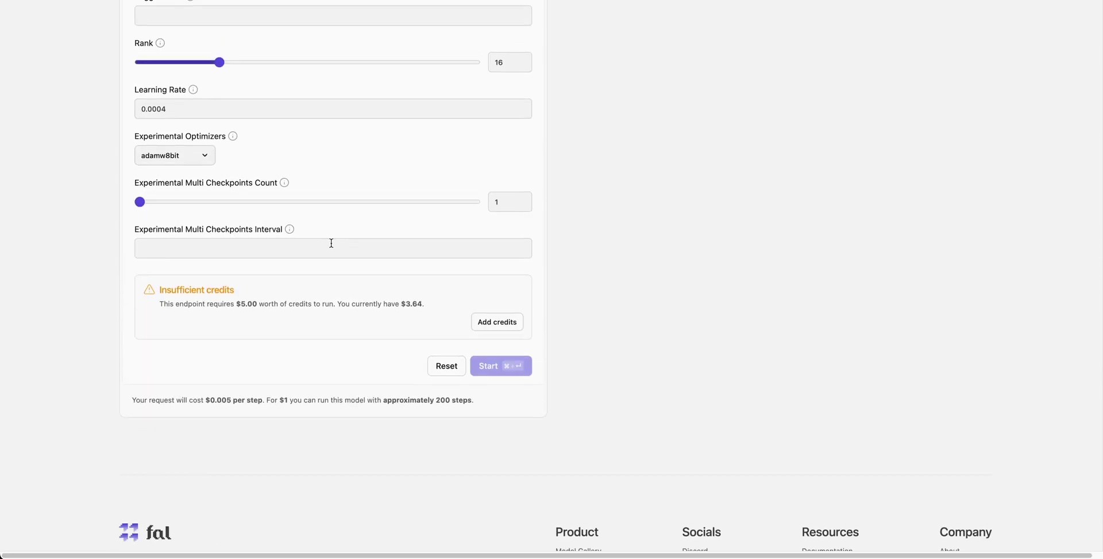
scroll(332, 243, up, 3)
scroll(328, 247, up, 10)
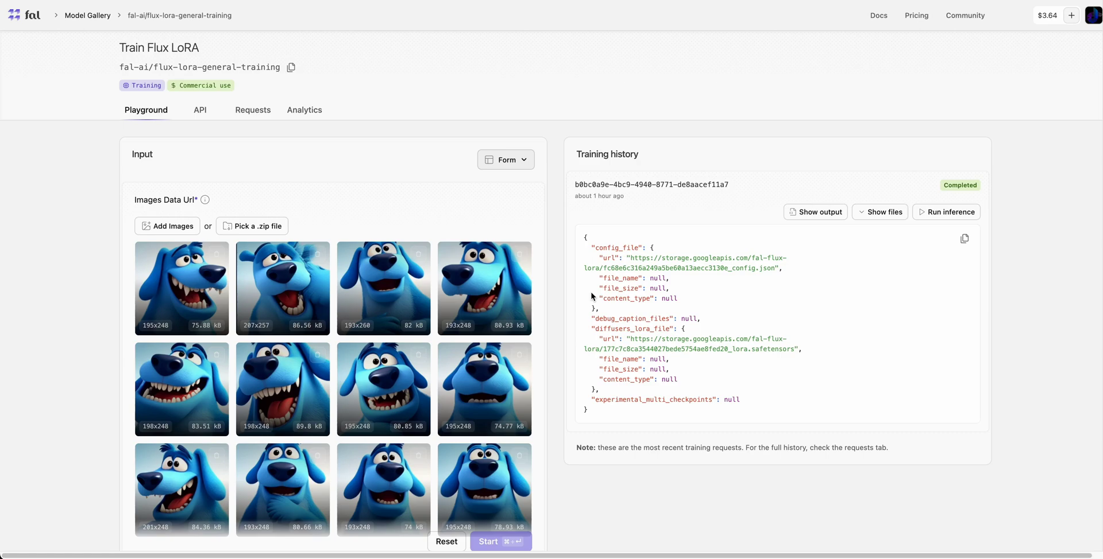
Inspect the run's Config and Diffusers LoRA files, then launch inference with the trained LoRA.
click(882, 212)
drag(581, 251, 669, 270)
click(610, 303)
drag(578, 305, 652, 307)
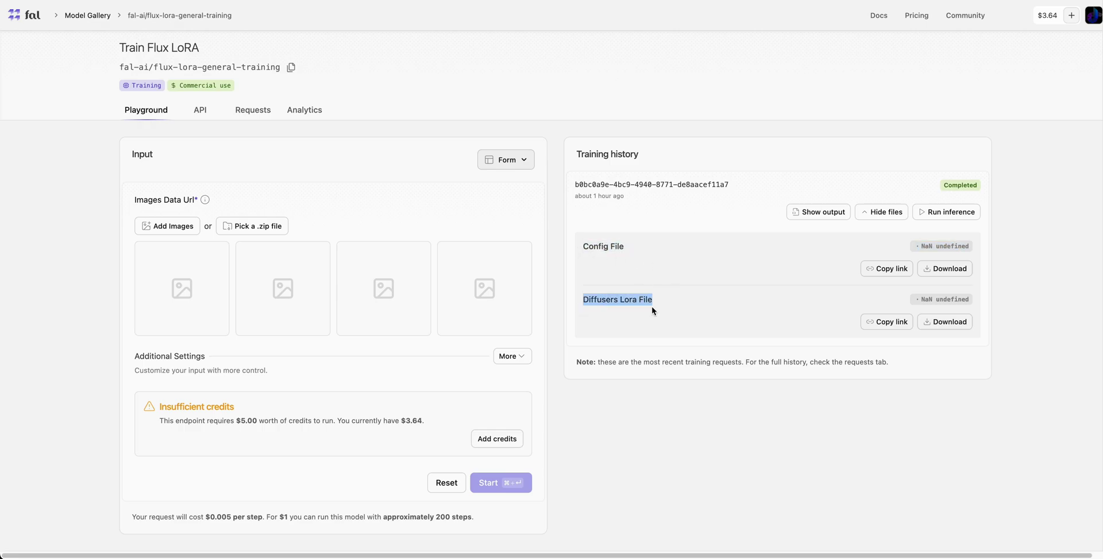
click(652, 307)
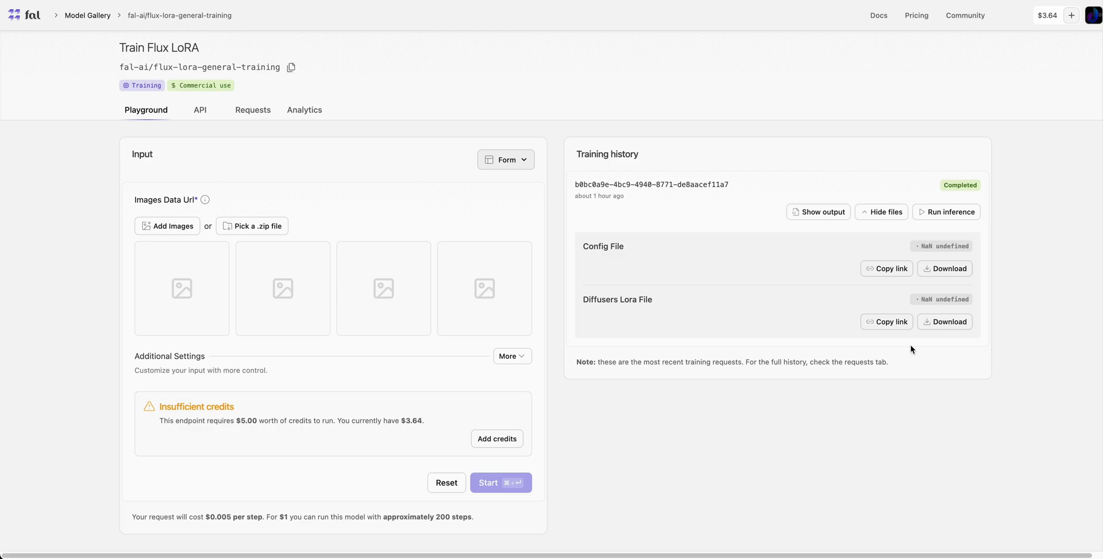
click(948, 212)
Replace the prompt with 'The blue dog walking through new york city' and run it.
click(377, 241)
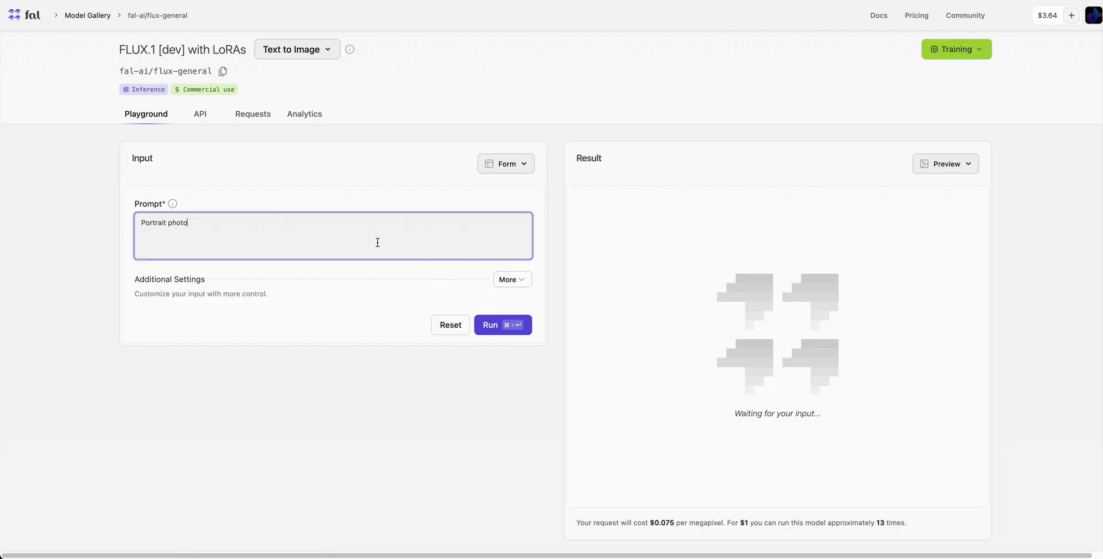
key(super+a)
text(The blue dog walking through new york city)
key(Return)
key(super+Return)
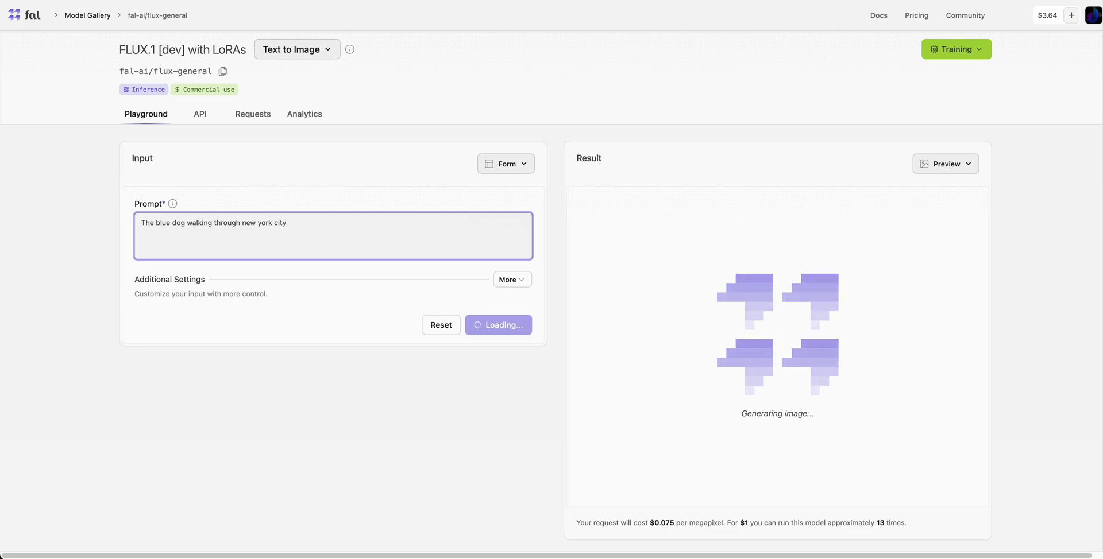
Review the pricing line: per-megapixel price, the $1 cost and the 13 times estimate.
scroll(551, 267, down, 1)
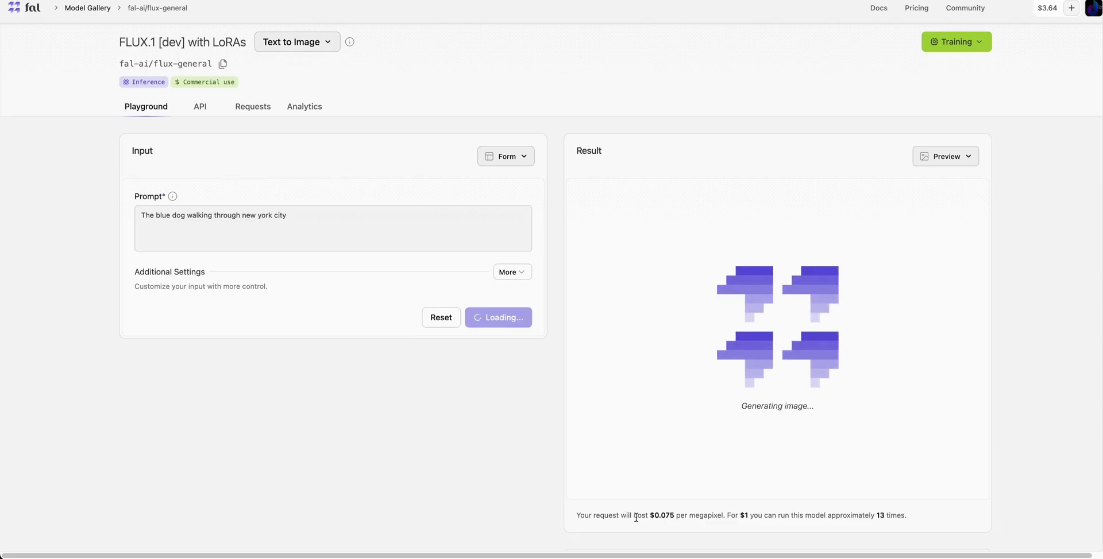
double_click(668, 516)
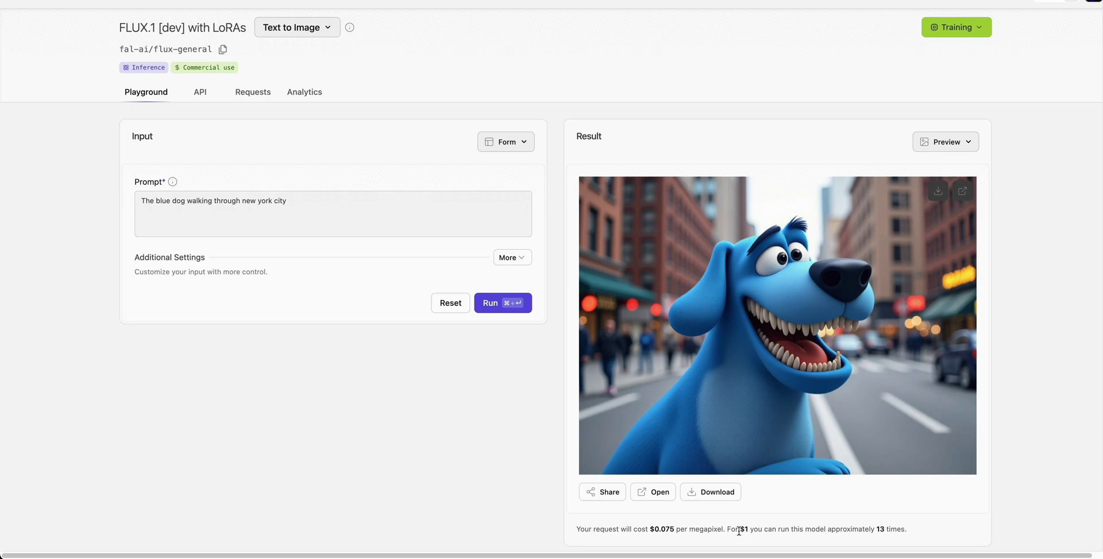
drag(736, 529, 753, 529)
click(829, 537)
drag(874, 529, 911, 529)
click(914, 534)
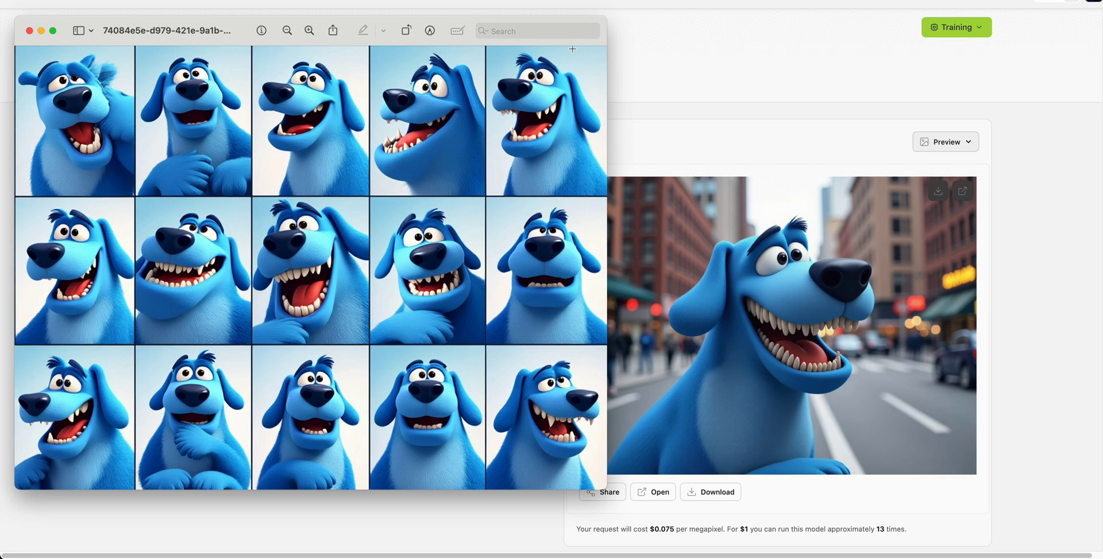
key(super+w)
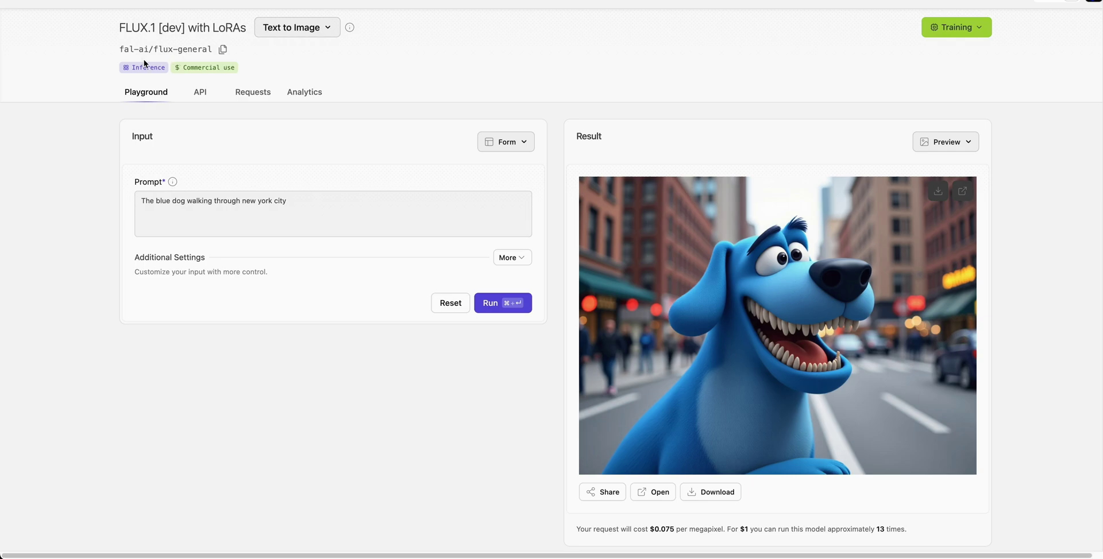
scroll(137, 61, up, 1)
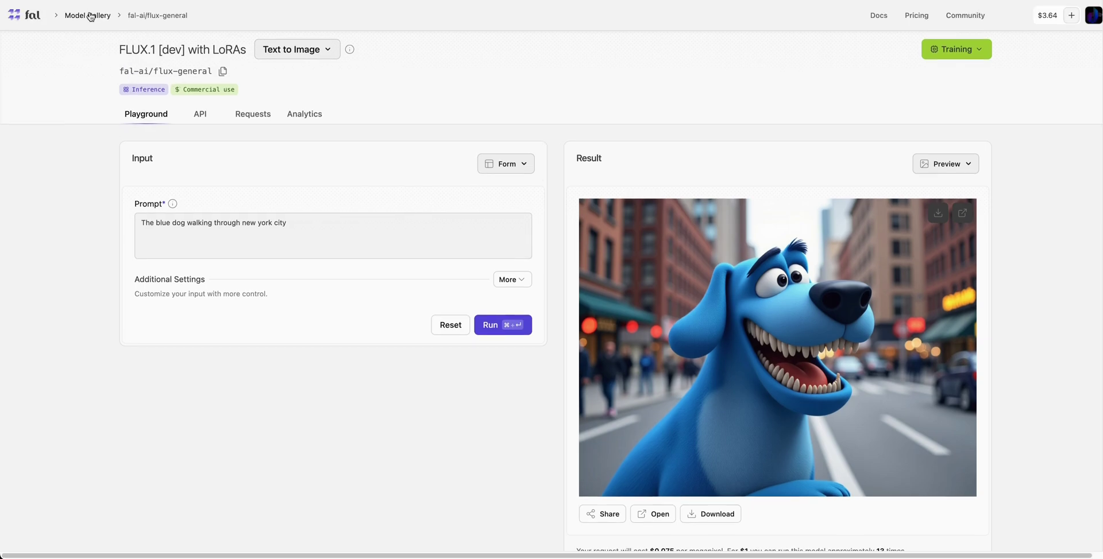